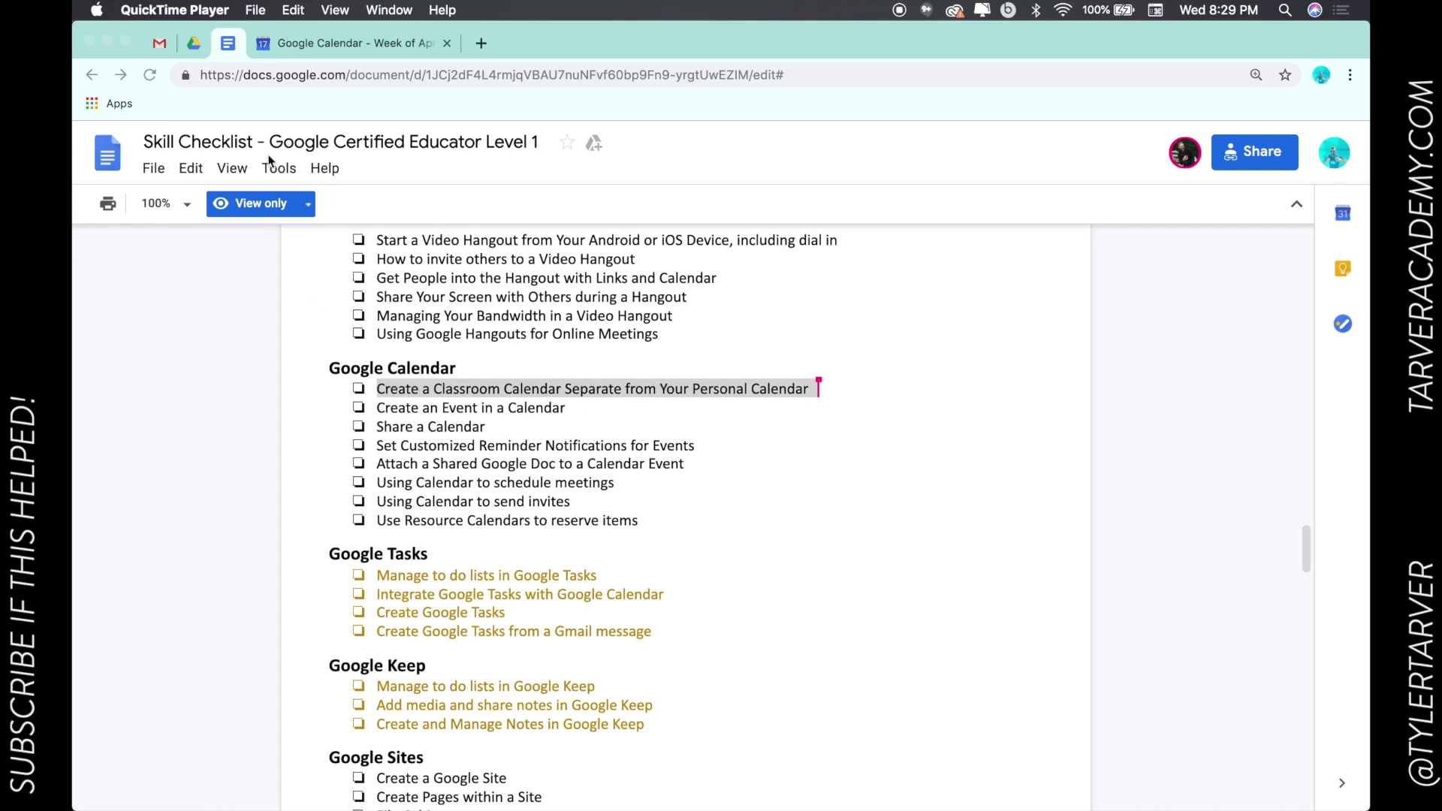
- Switch from the Docs skill checklist to the Google Calendar April 2019 week view
click(322, 45)
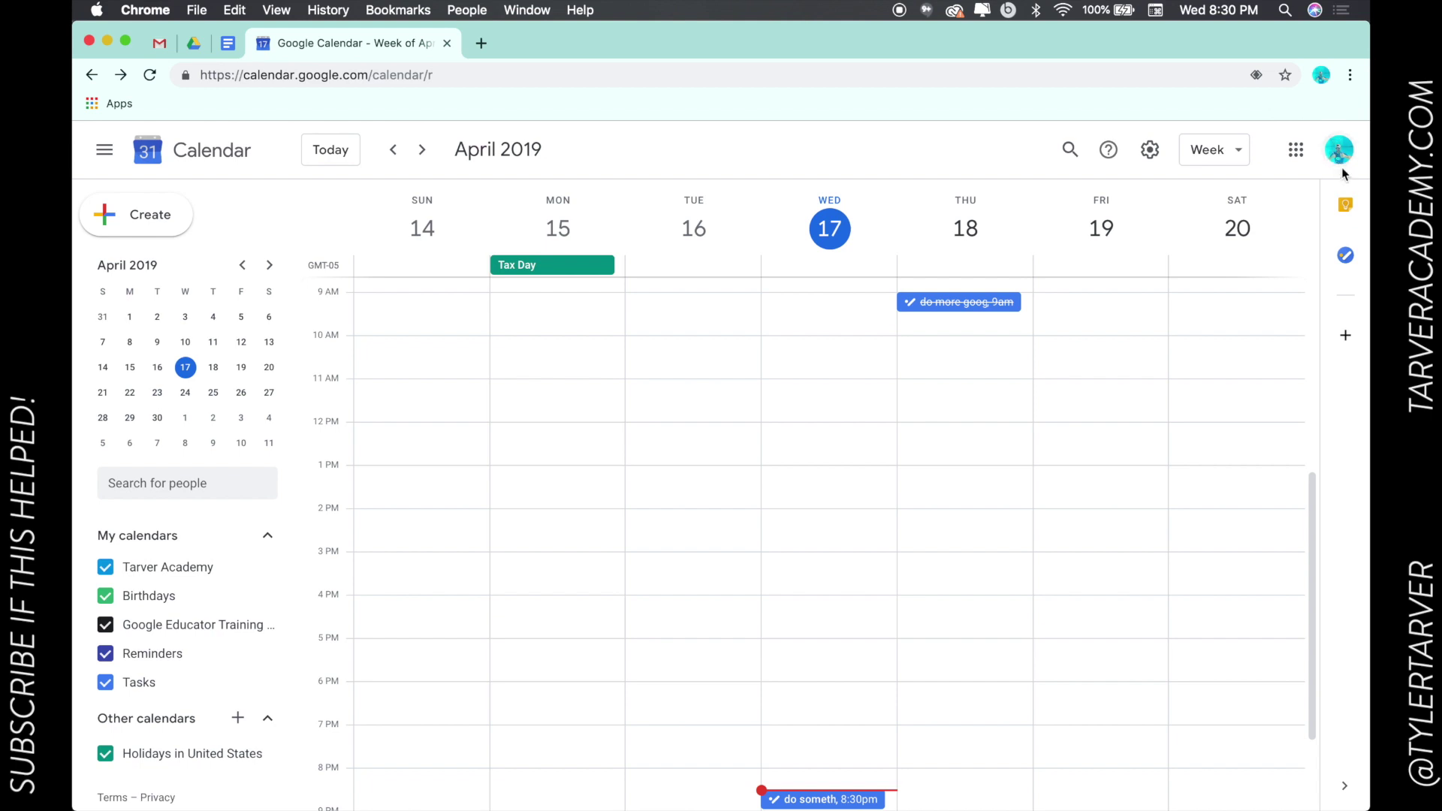
mouse_move(169, 567)
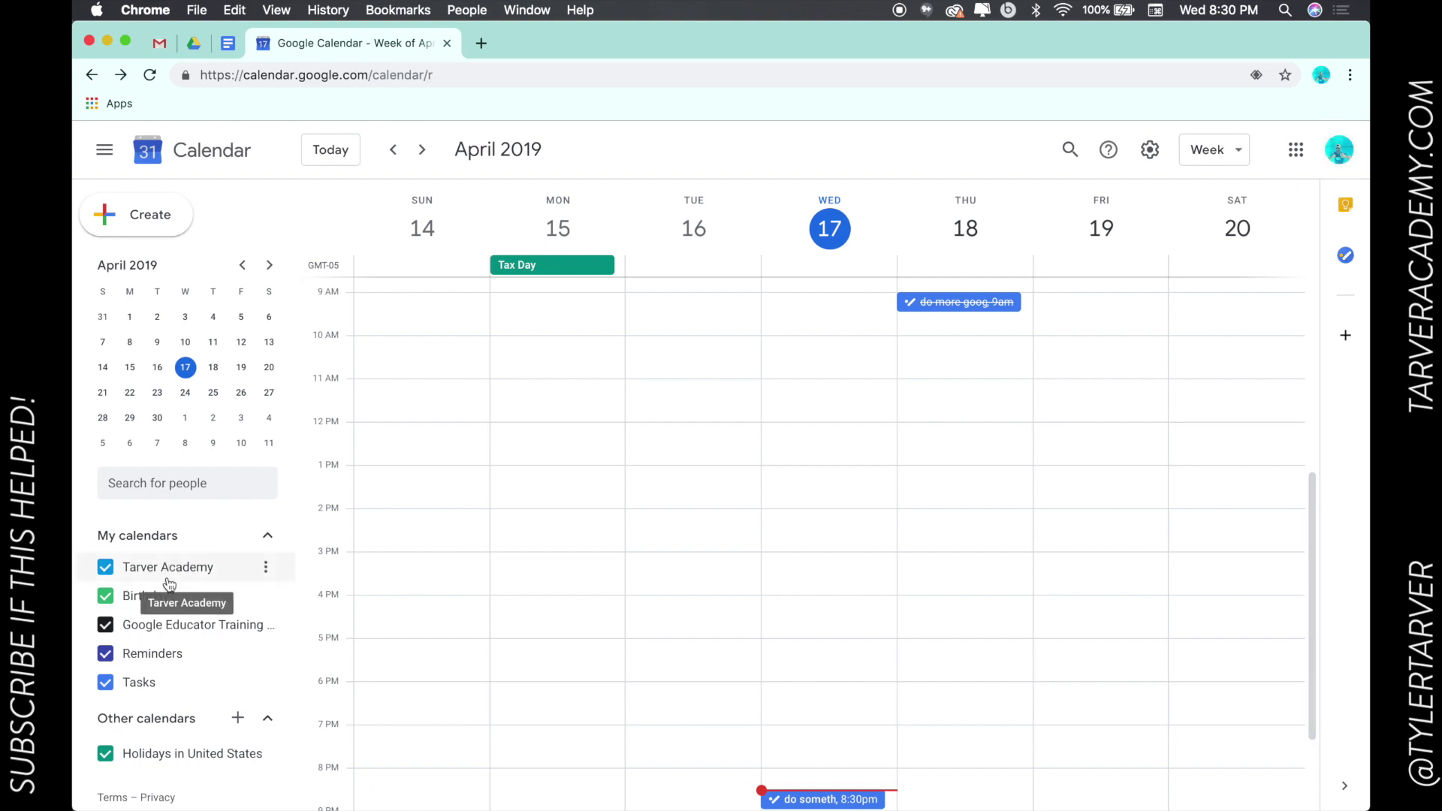
scroll(463, 469, up, 5)
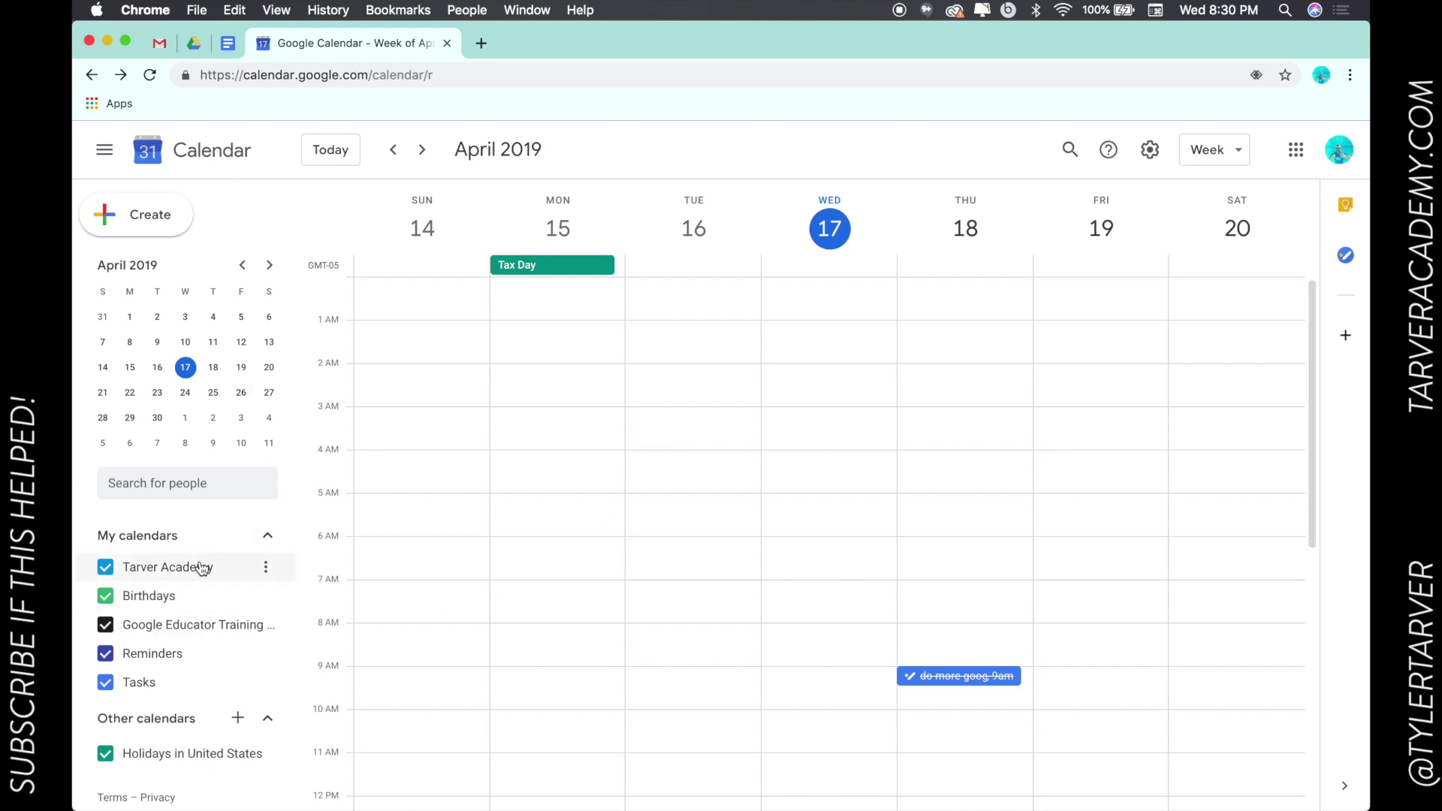
- Open the add-calendar menu next to Other calendars
click(237, 719)
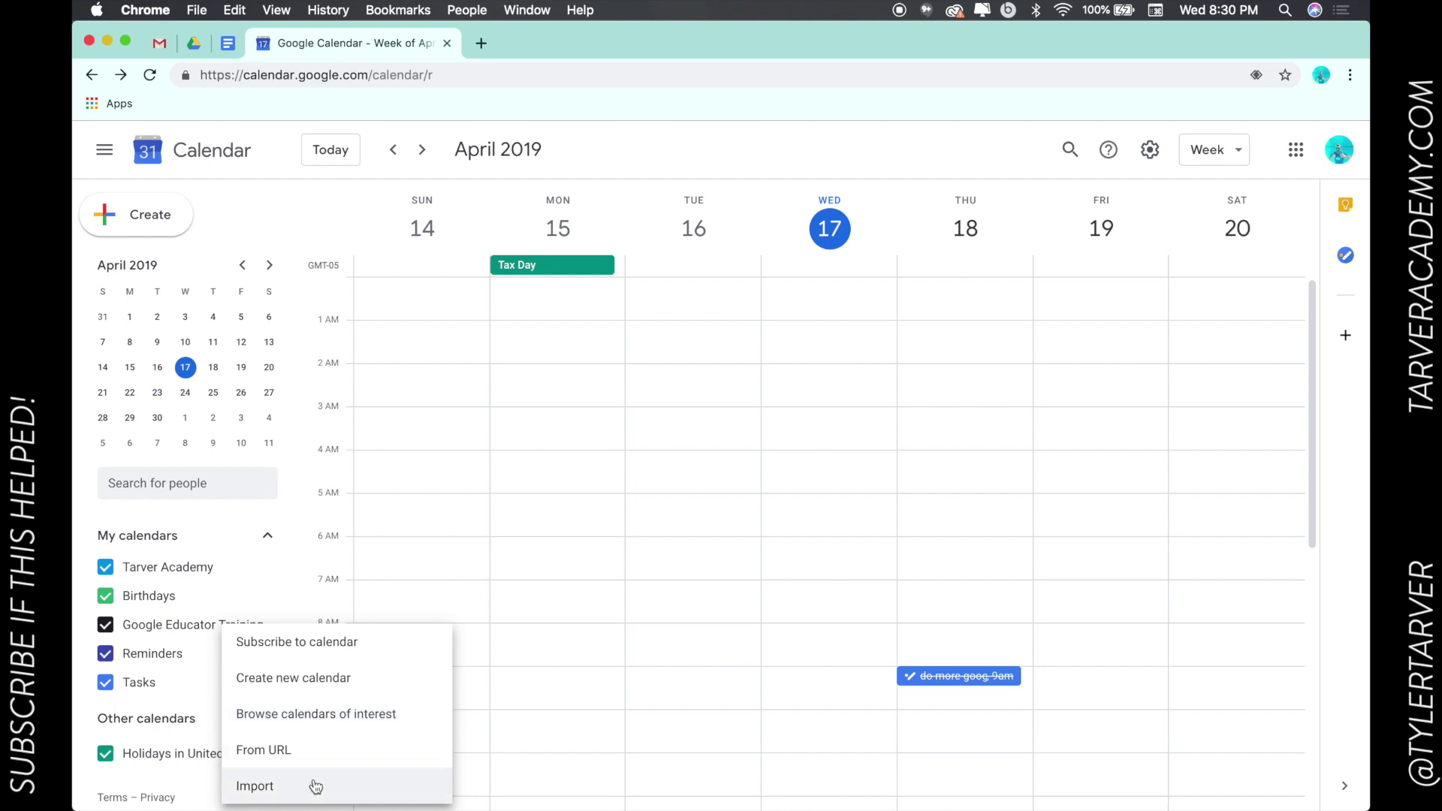
- Create a new calendar named 'Student Birthdays' and return to the week view
click(315, 688)
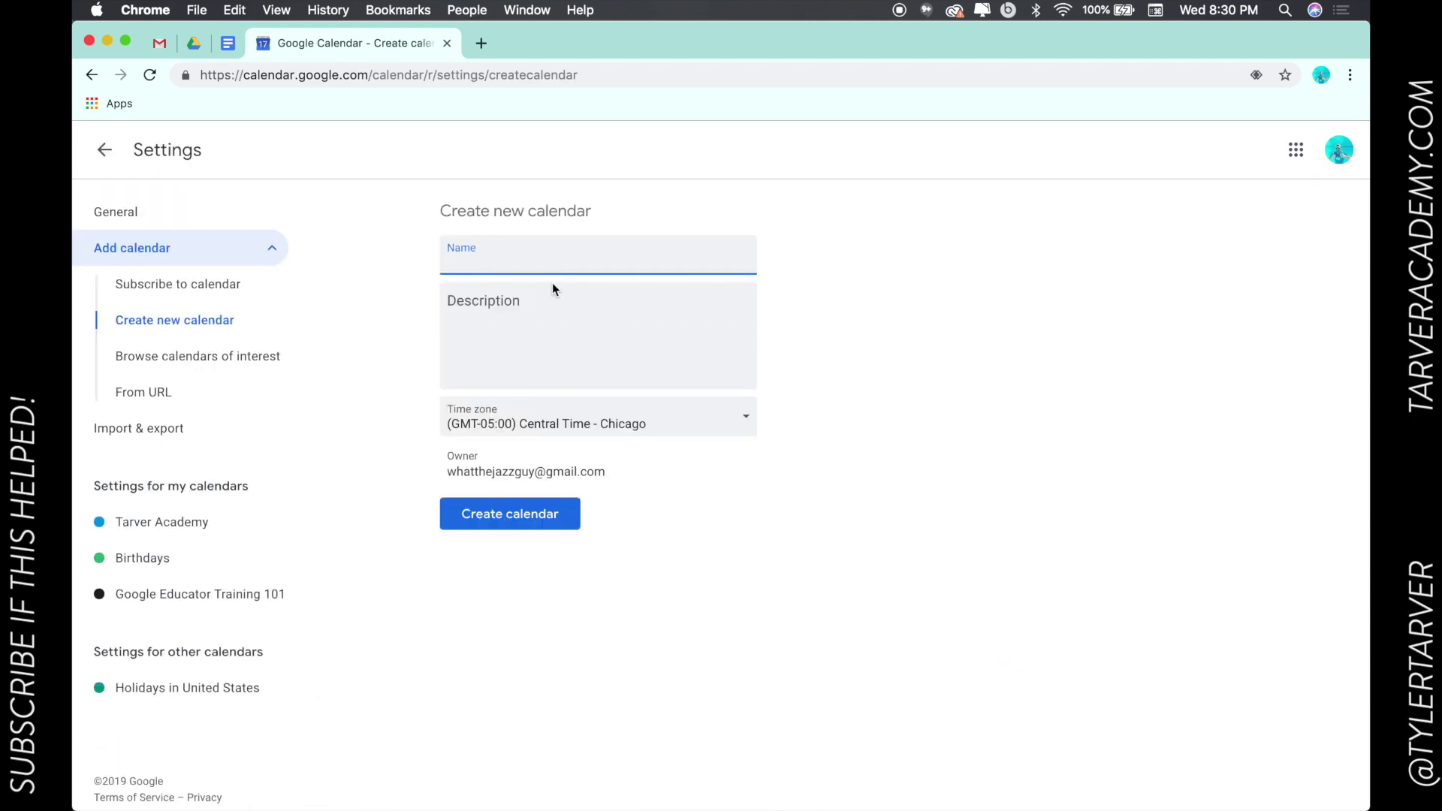
text(Student )
text(Birthdays)
click(400, 423)
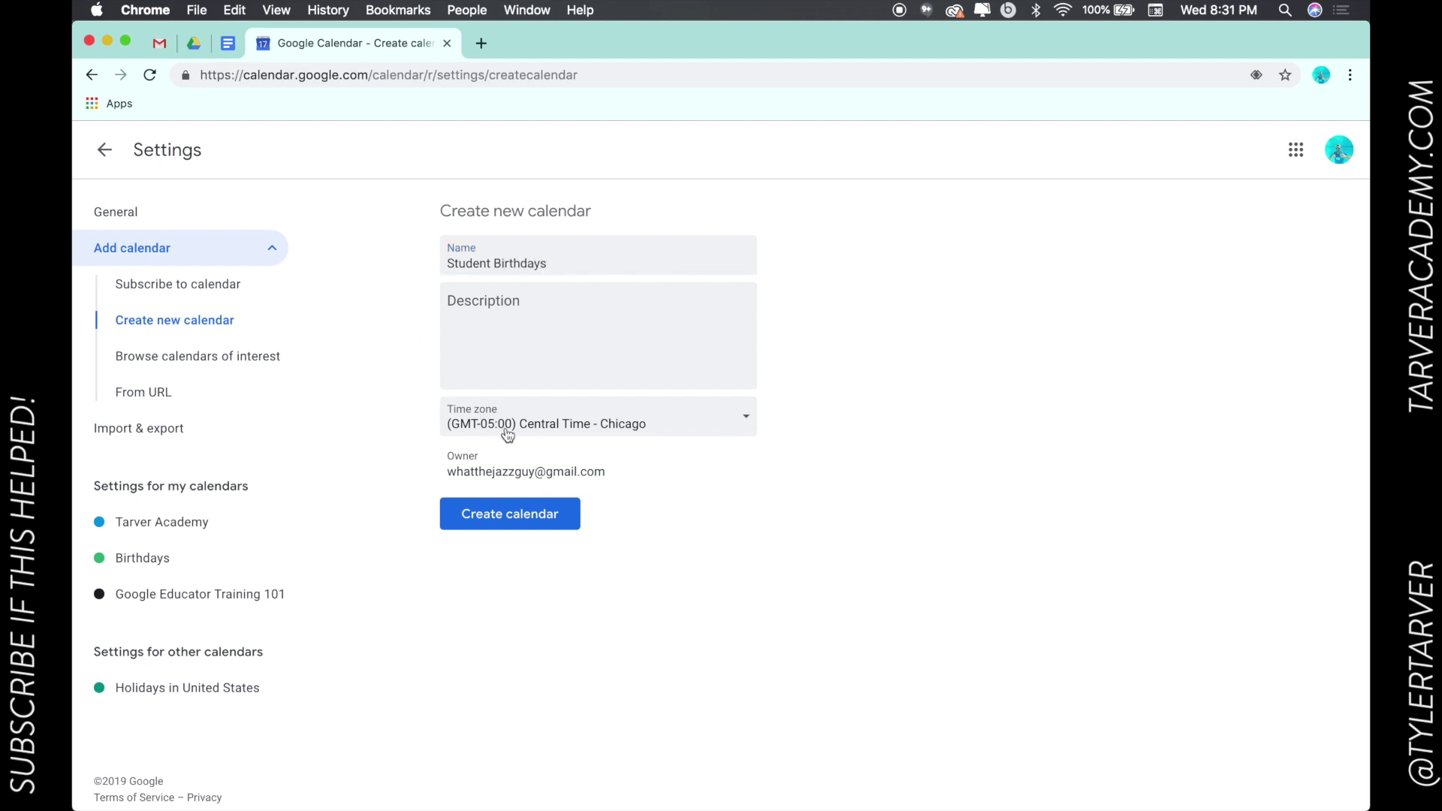
click(494, 516)
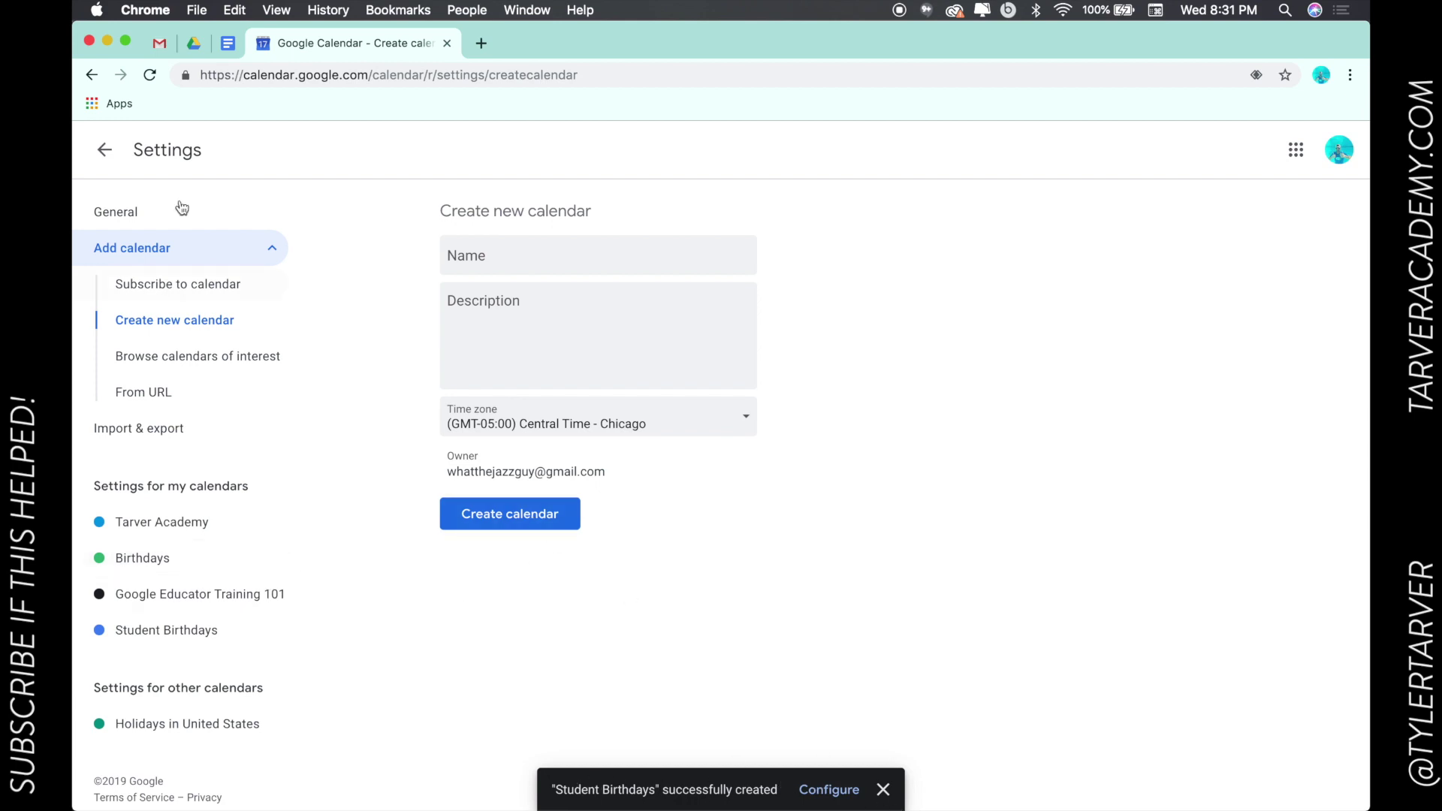
click(104, 149)
scroll(147, 625, down, 1)
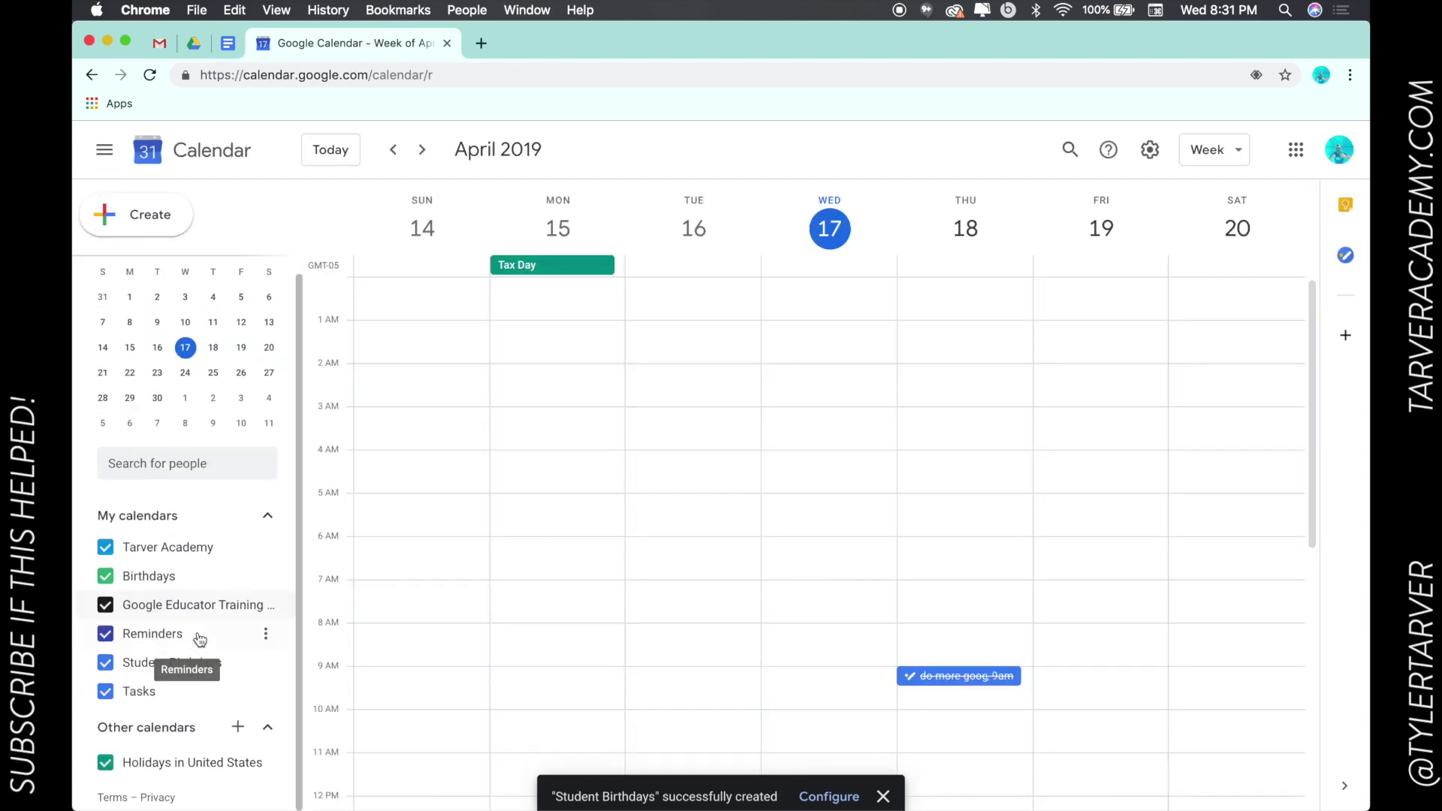
click(170, 665)
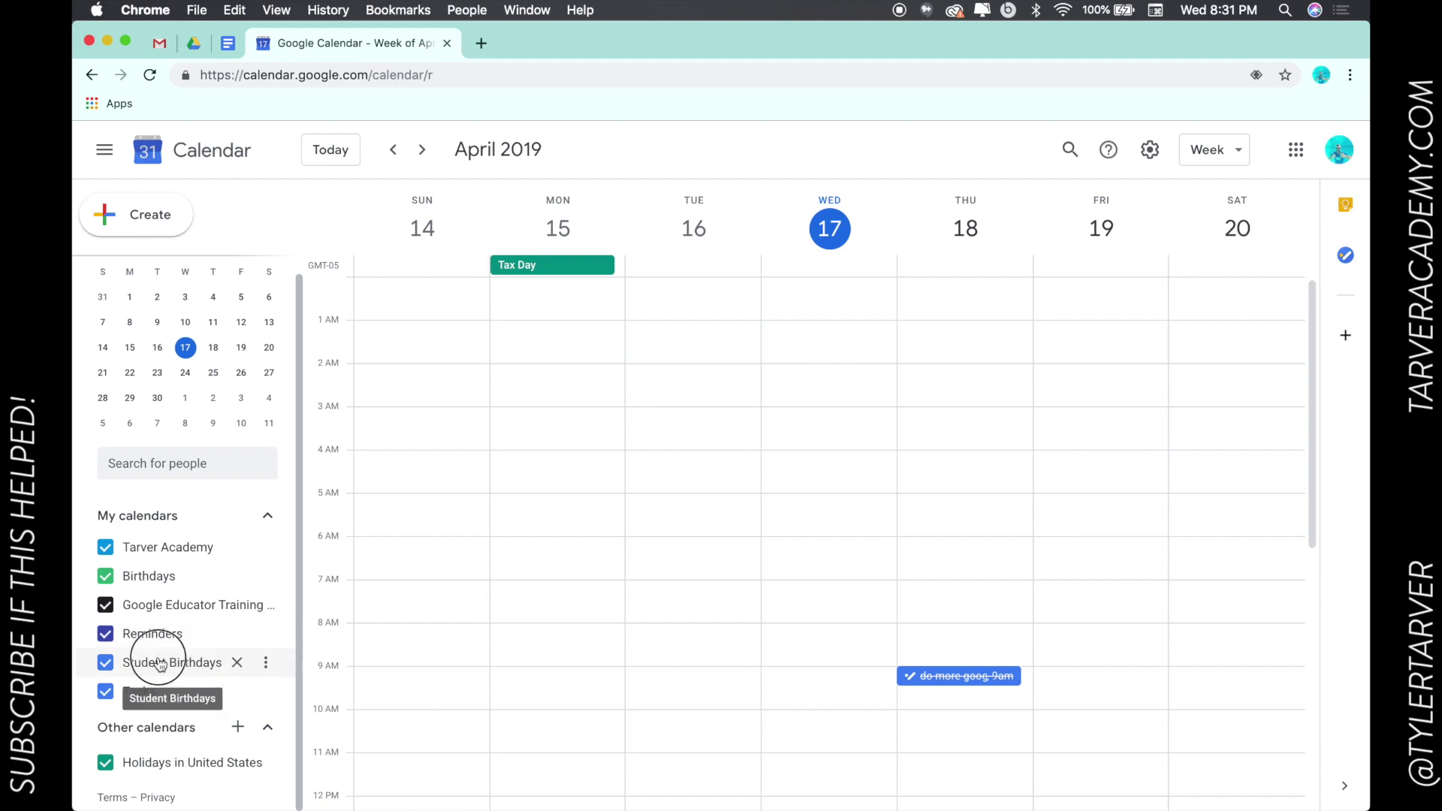
click(106, 663)
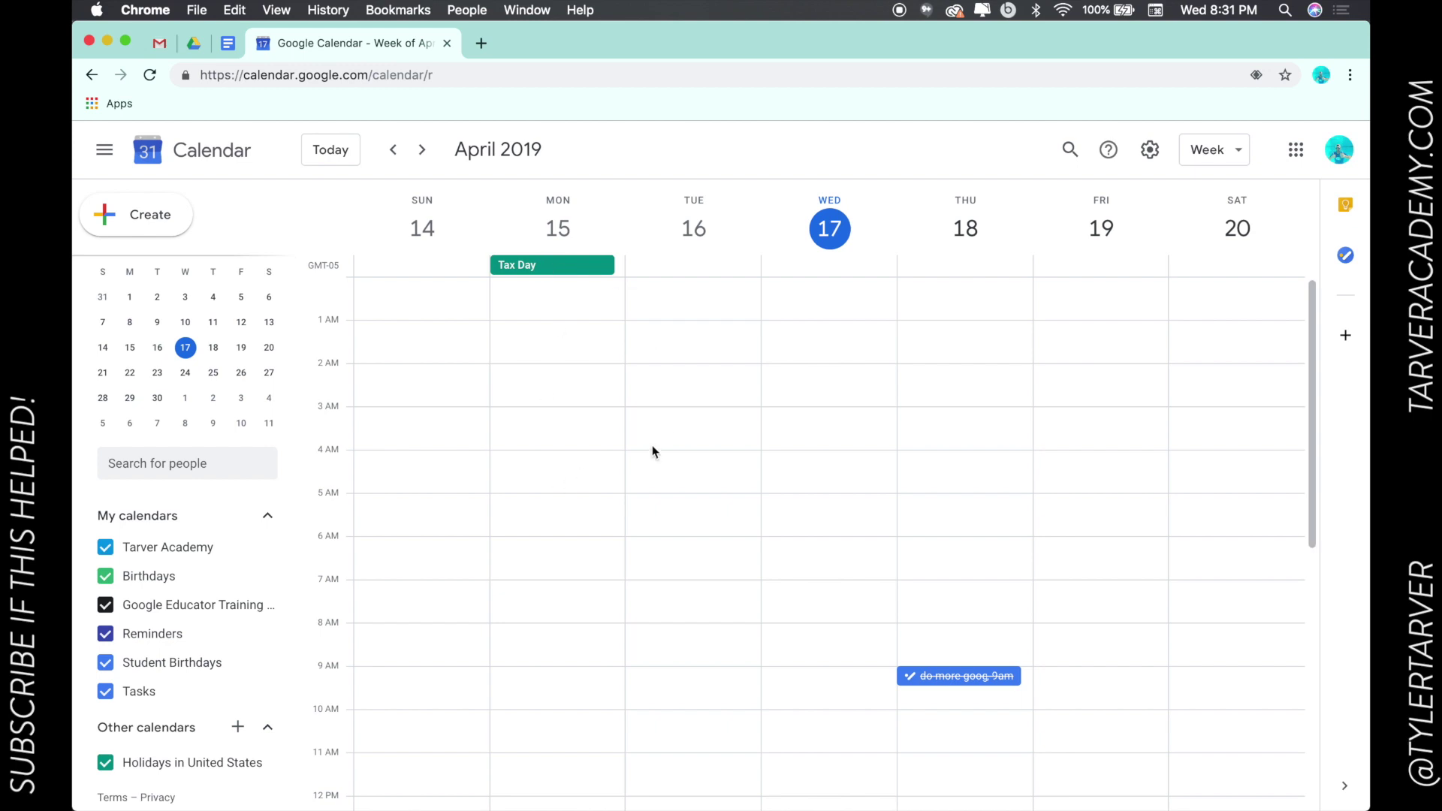
scroll(612, 470, down, 1)
scroll(613, 470, up, 1)
scroll(613, 470, down, 3)
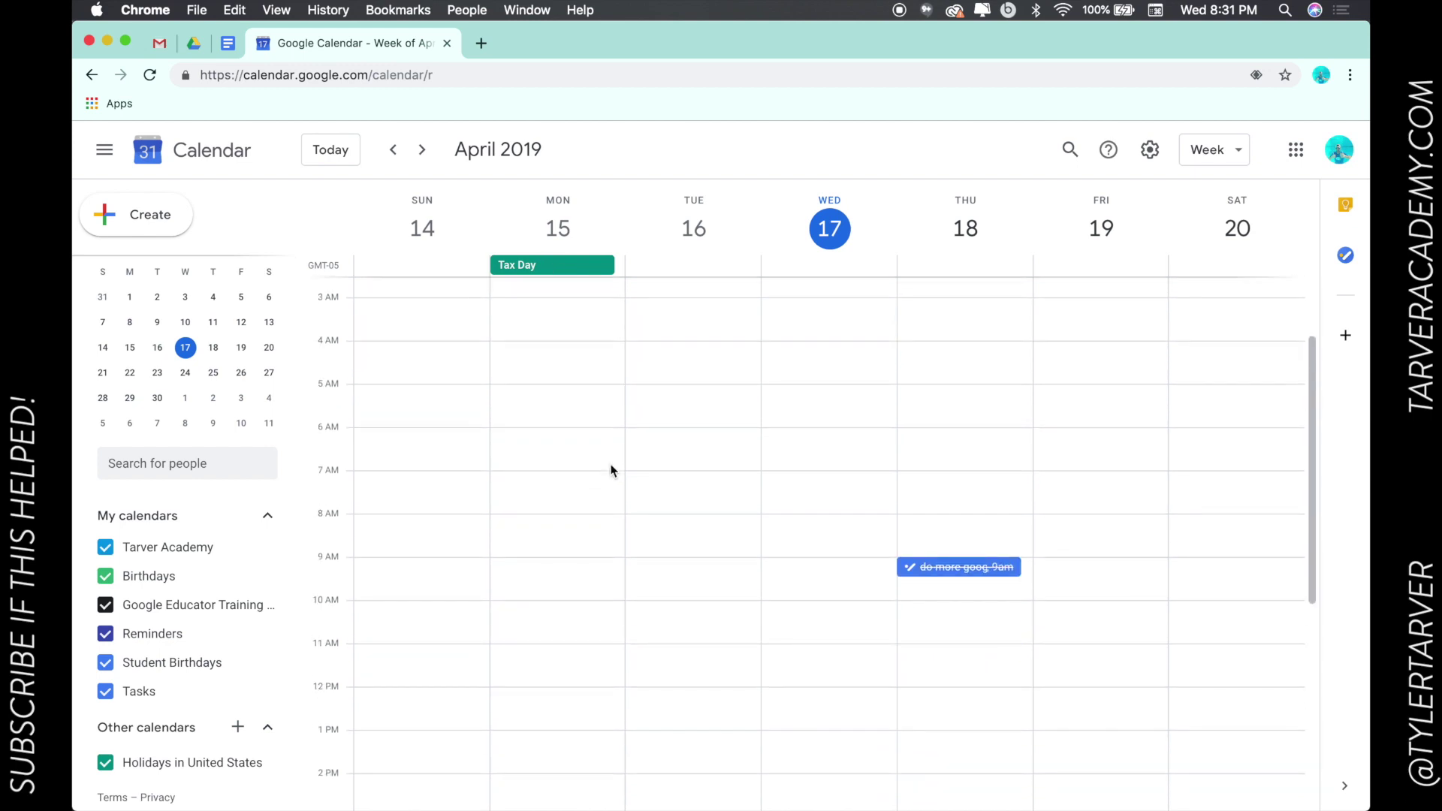
scroll(612, 470, up, 3)
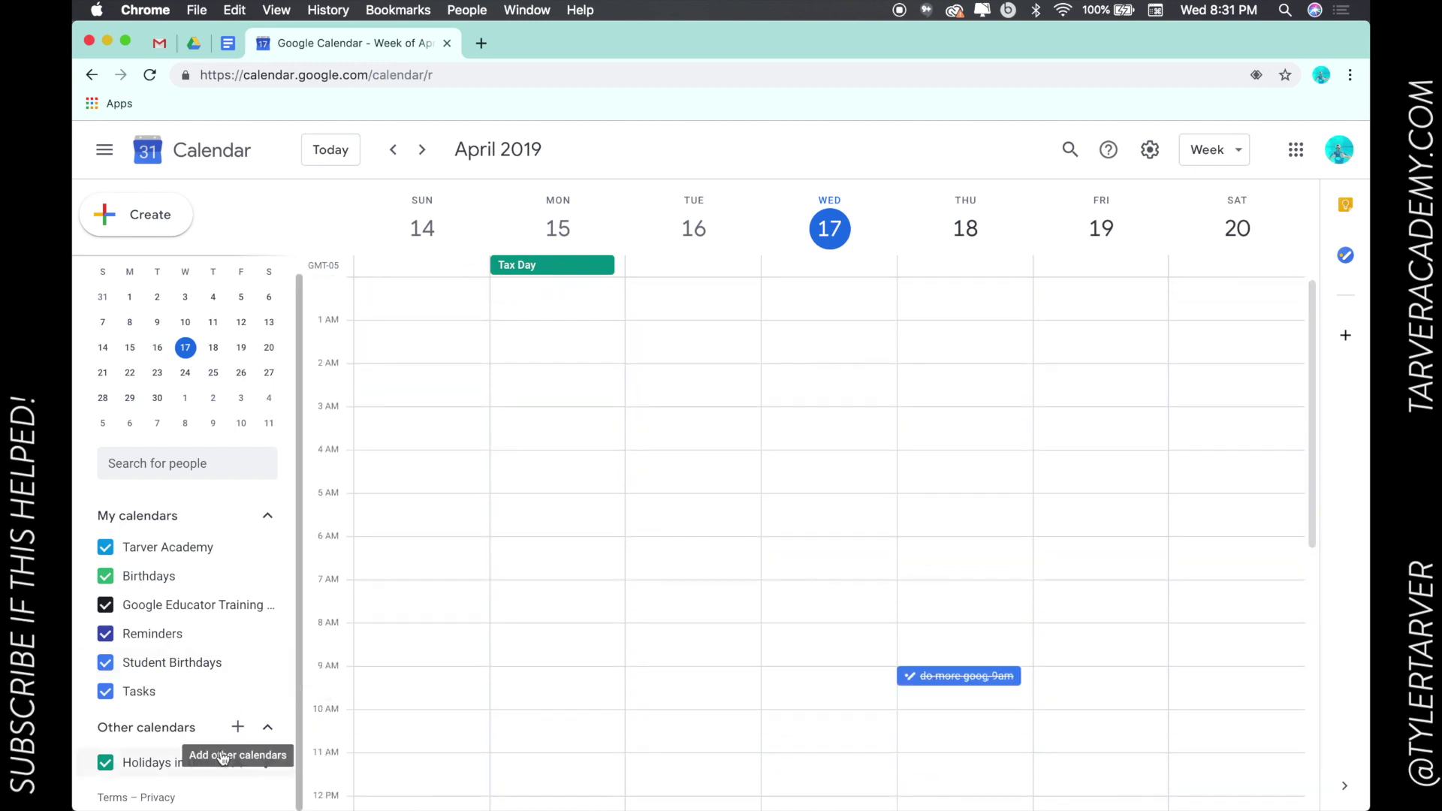
mouse_move(173, 663)
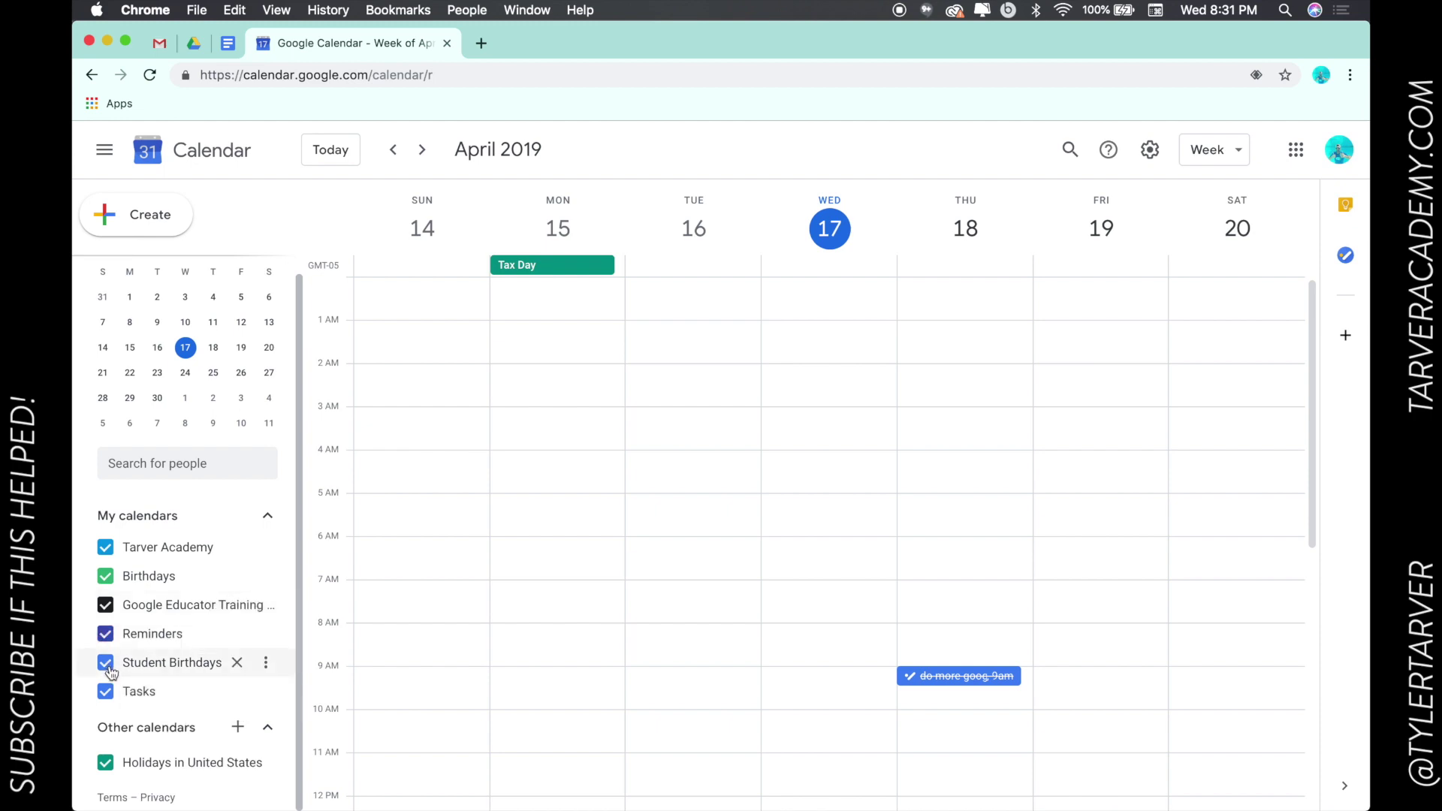
- Uncheck 'Student Birthdays' to hide it, then dismiss its options menu unchanged
click(107, 663)
click(266, 663)
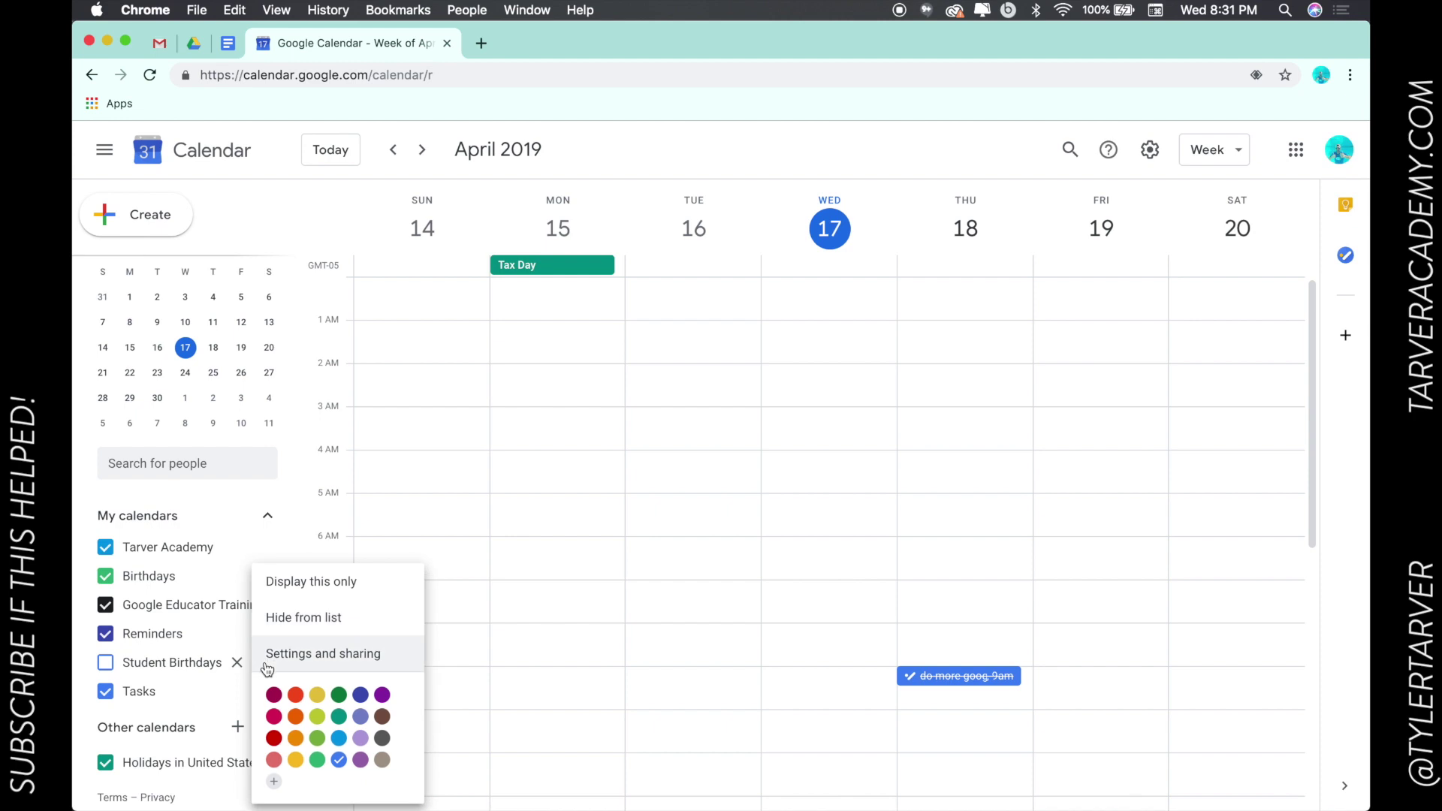
click(302, 228)
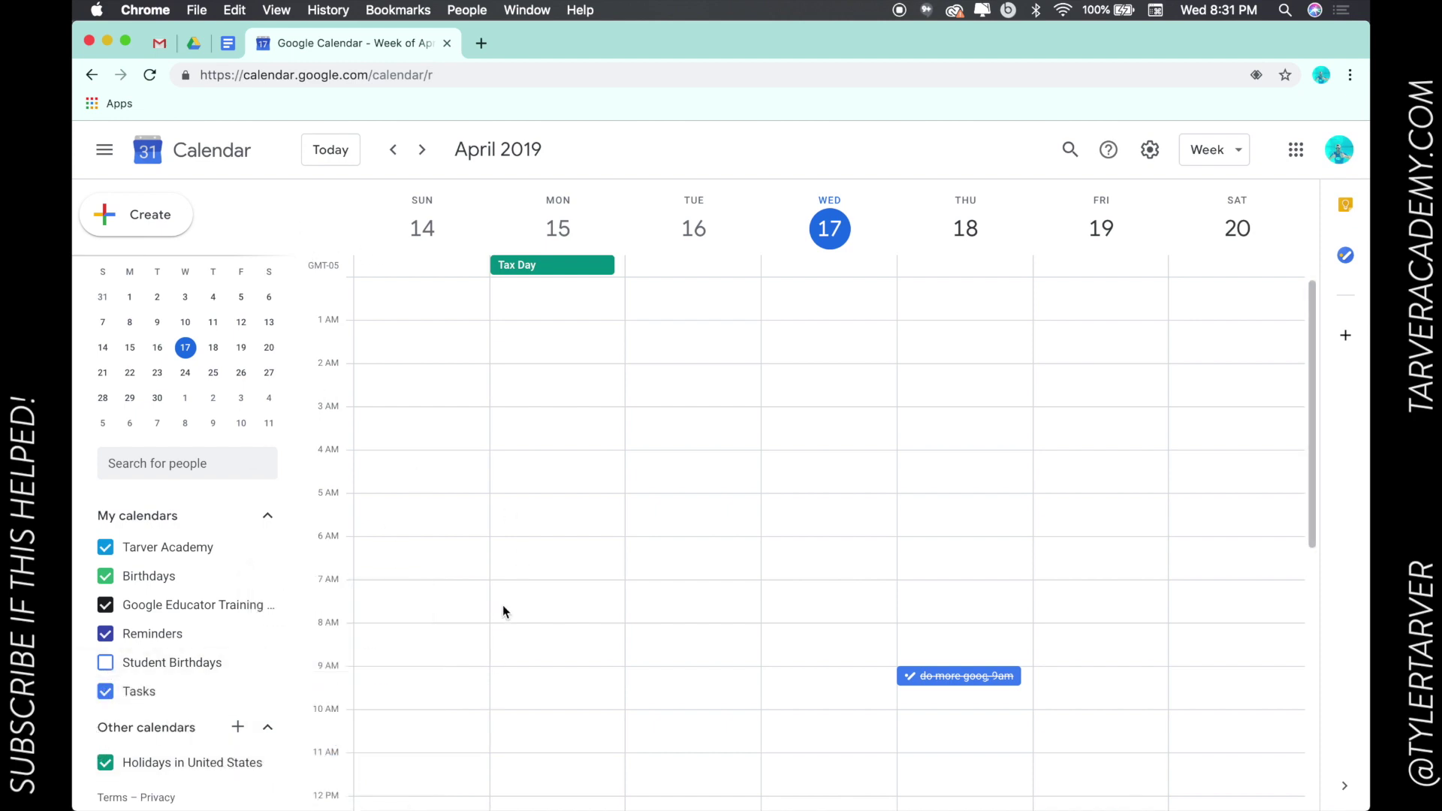